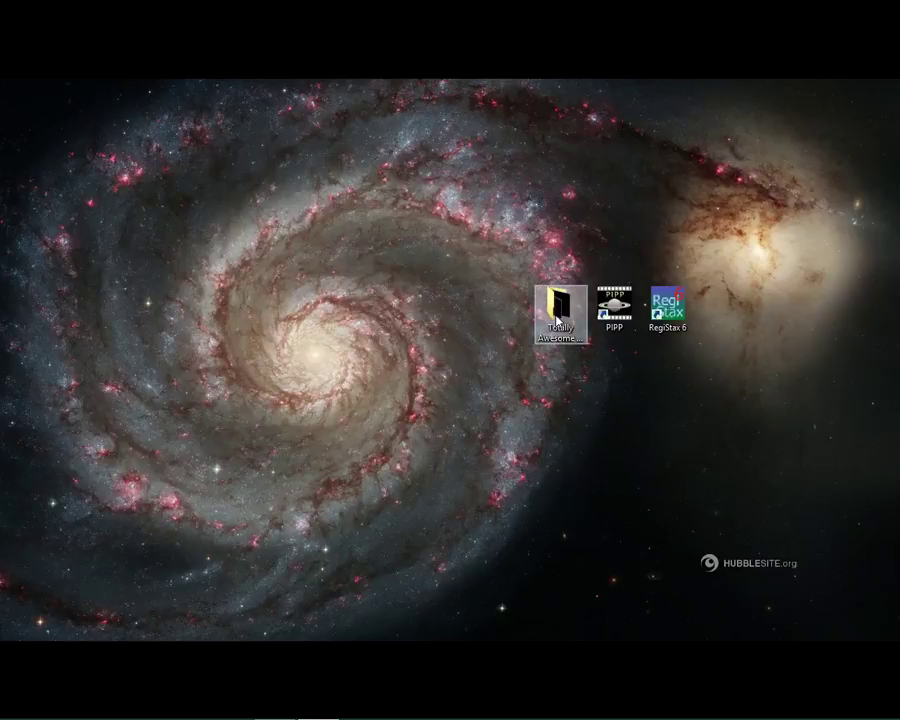
# Open the Boring Jupiter Picture from the Totally Awesome Planet Movie folder in Windows Photo Viewer.
pyautogui.doubleClick(558, 308)
pyautogui.click(188, 292)
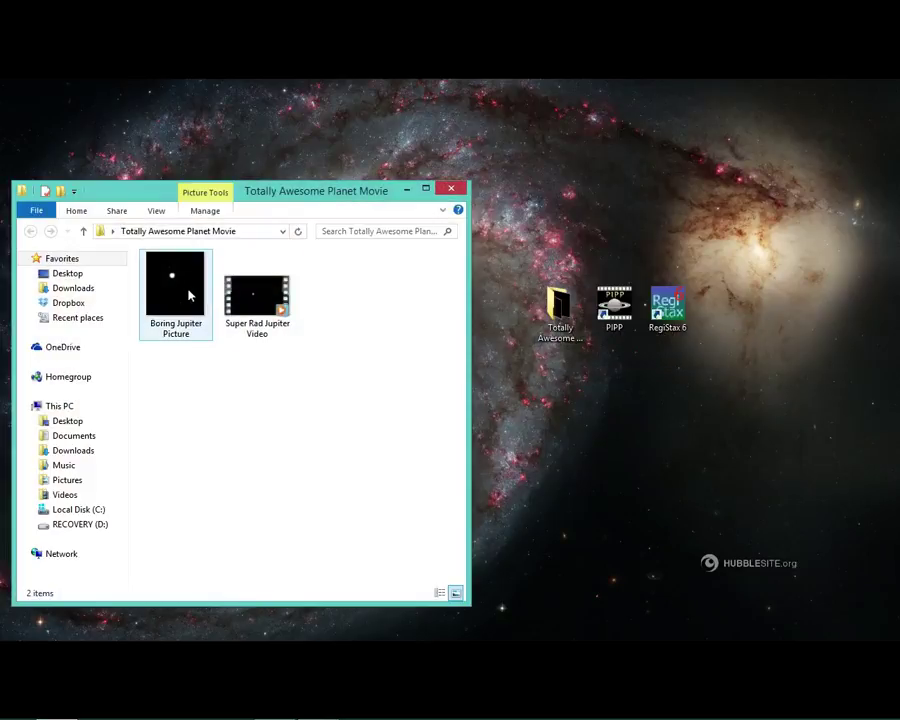
pyautogui.doubleClick(188, 292)
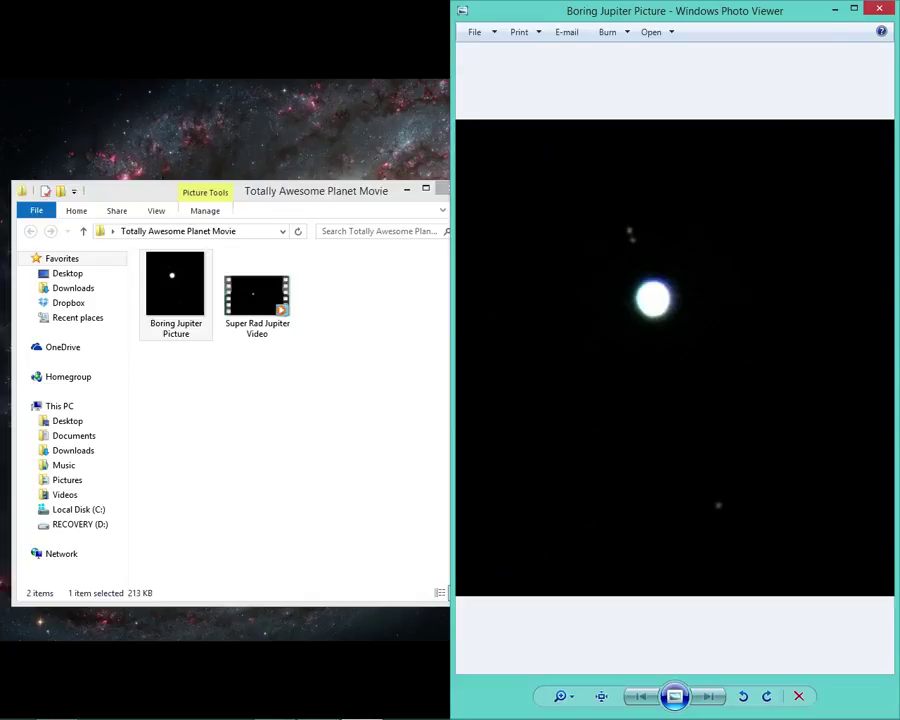
# Close Windows Photo Viewer to return to the folder with the Jupiter picture and video.
pyautogui.click(884, 10)
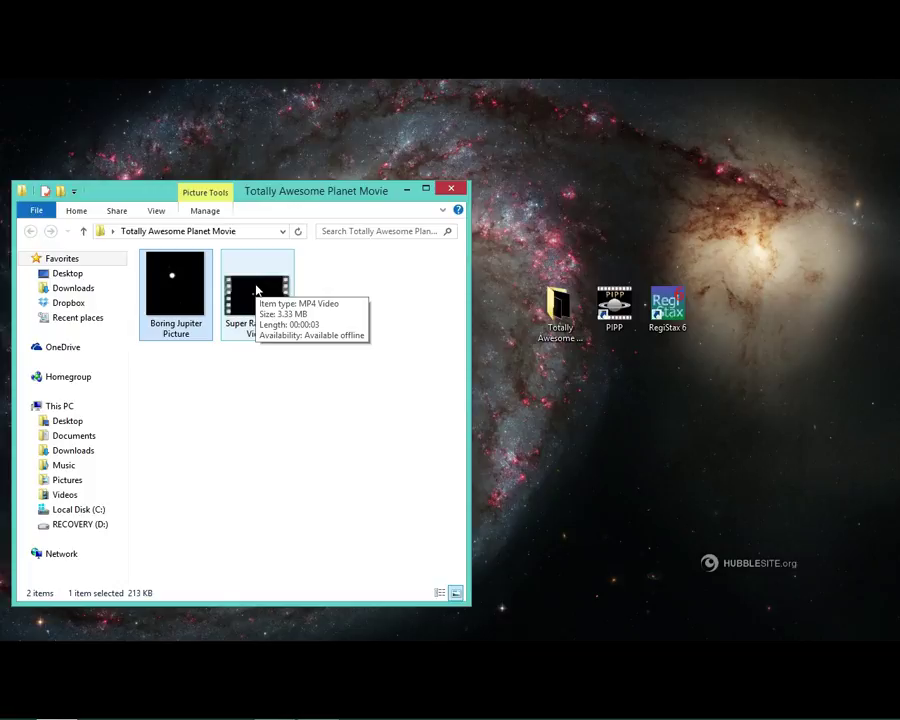
pyautogui.doubleClick(256, 290)
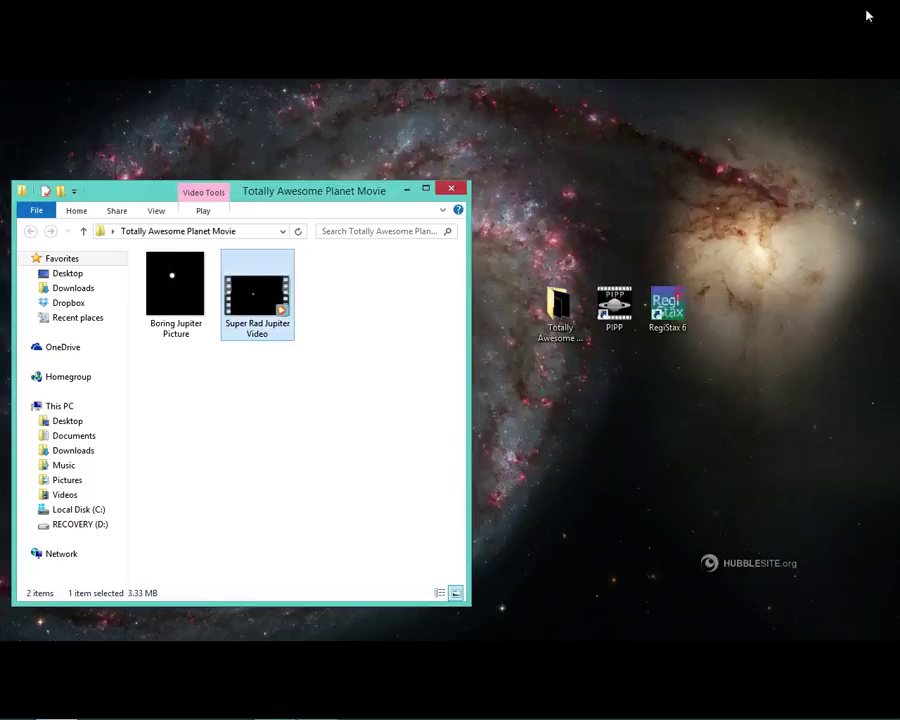
pyautogui.click(608, 295)
# Launch PIPP maximized and add Super Rad Jupiter Video.mp4 as a source file, closing the output-frame preview.
pyautogui.doubleClick(608, 295)
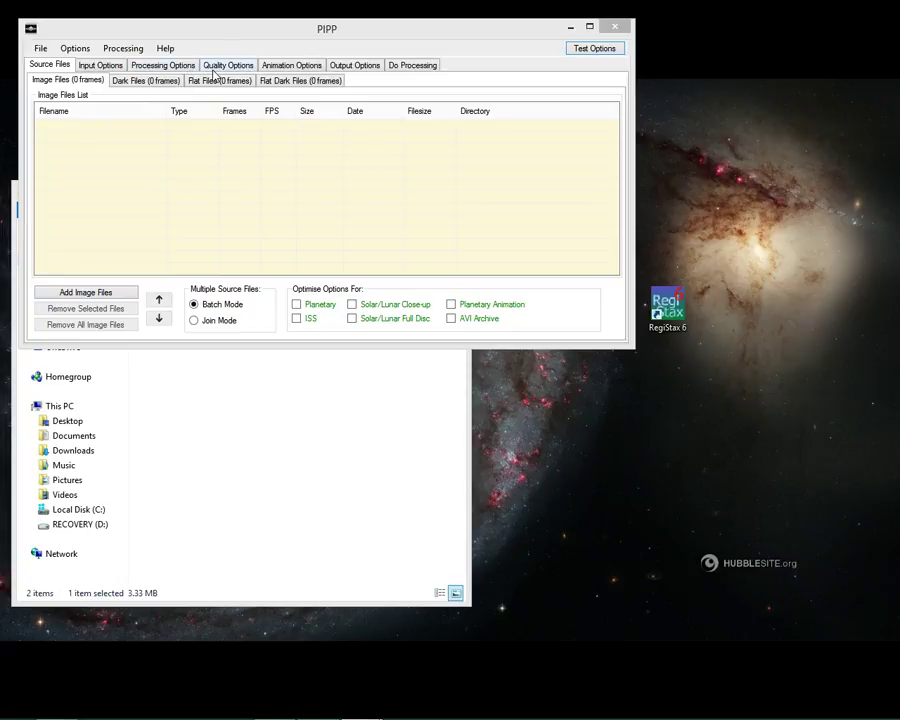
pyautogui.doubleClick(259, 28)
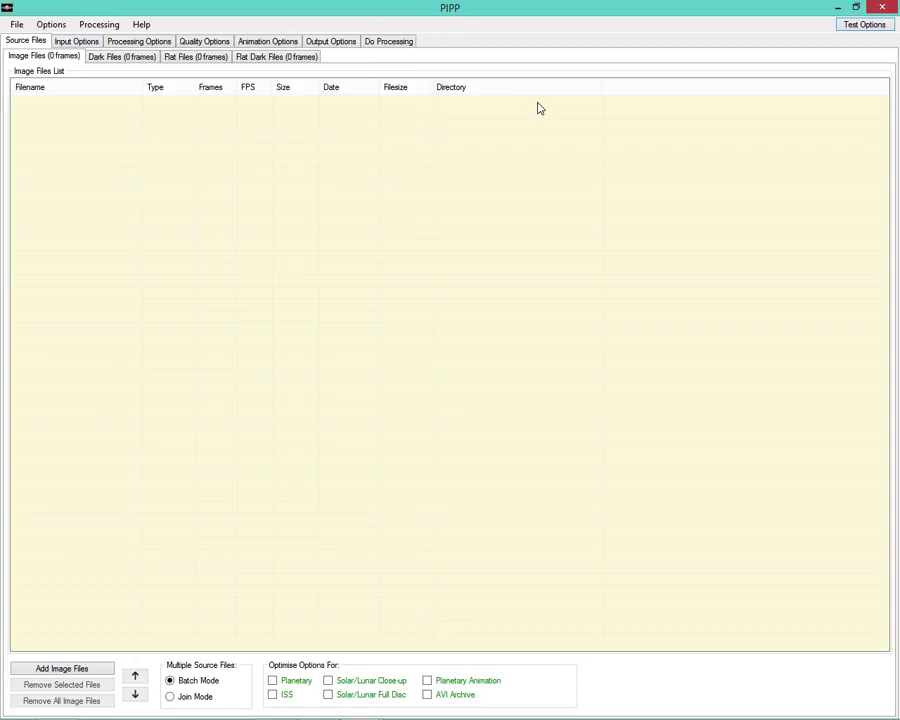
pyautogui.click(24, 25)
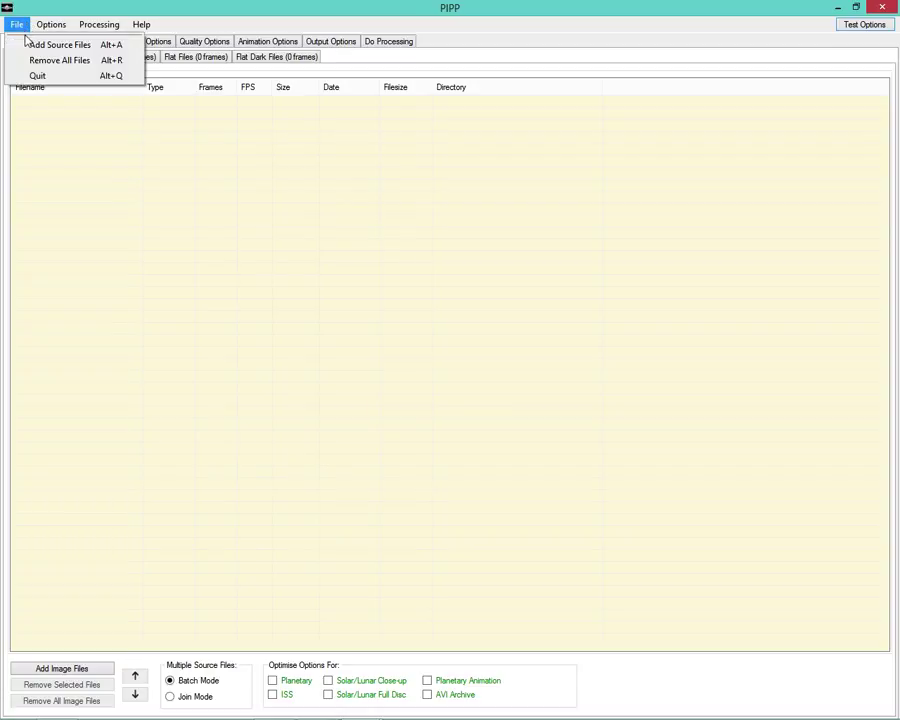
pyautogui.click(30, 45)
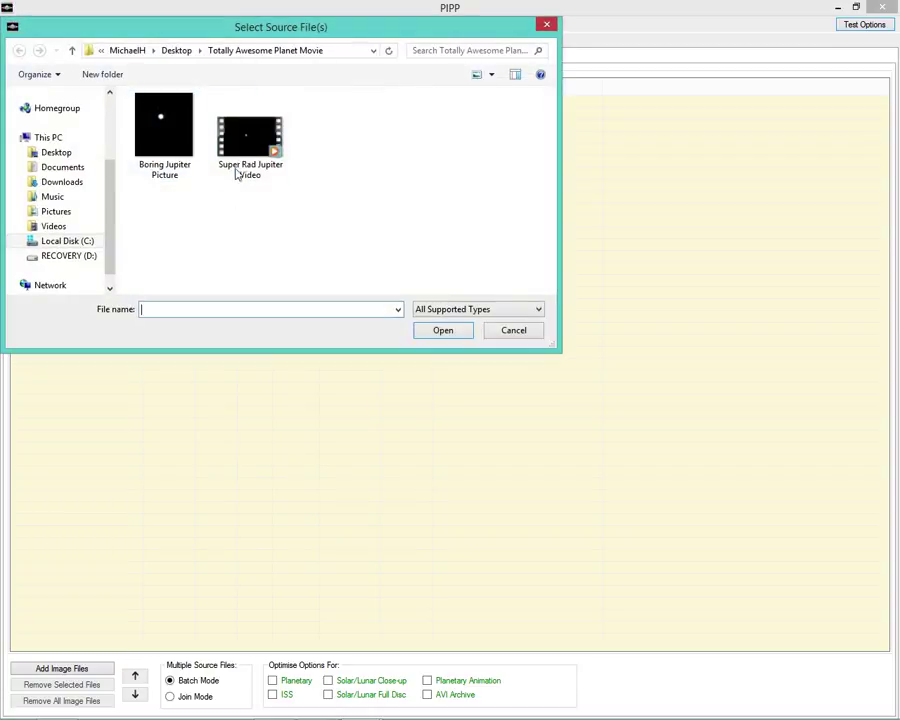
pyautogui.click(237, 140)
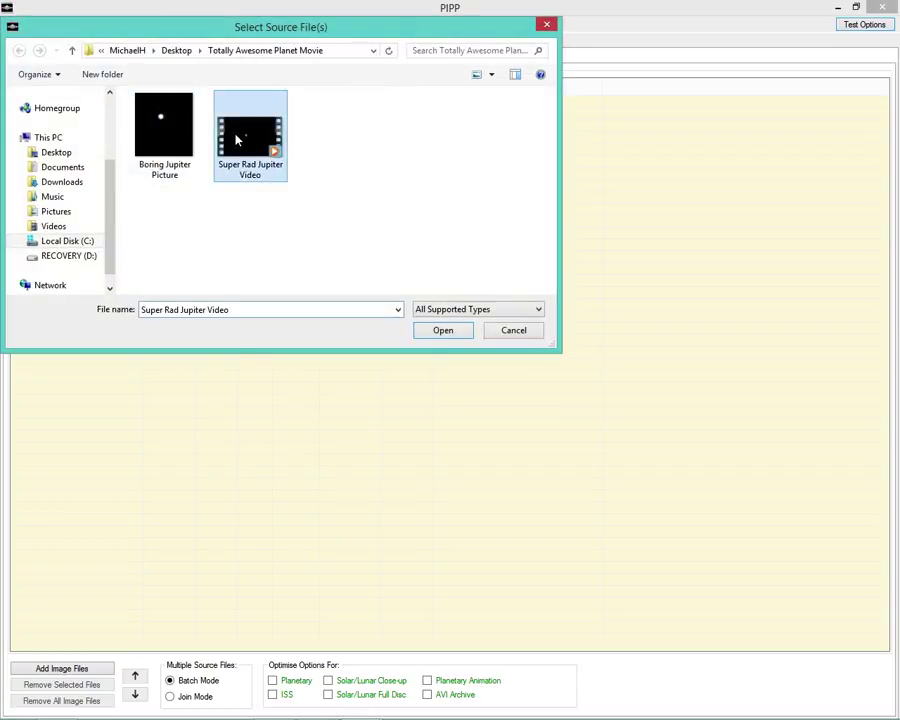
pyautogui.click(440, 331)
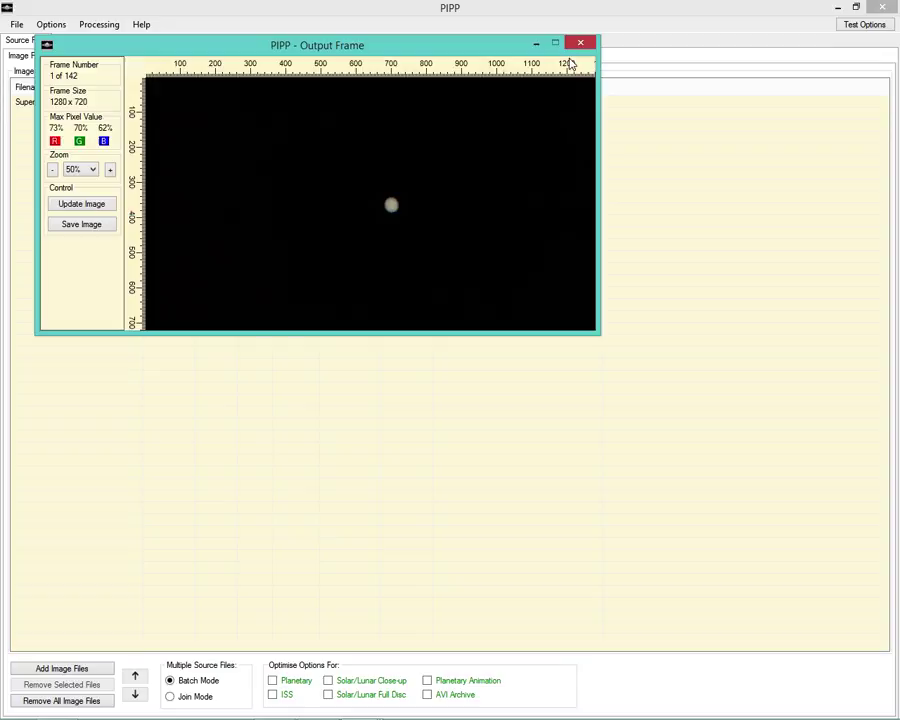
pyautogui.click(580, 42)
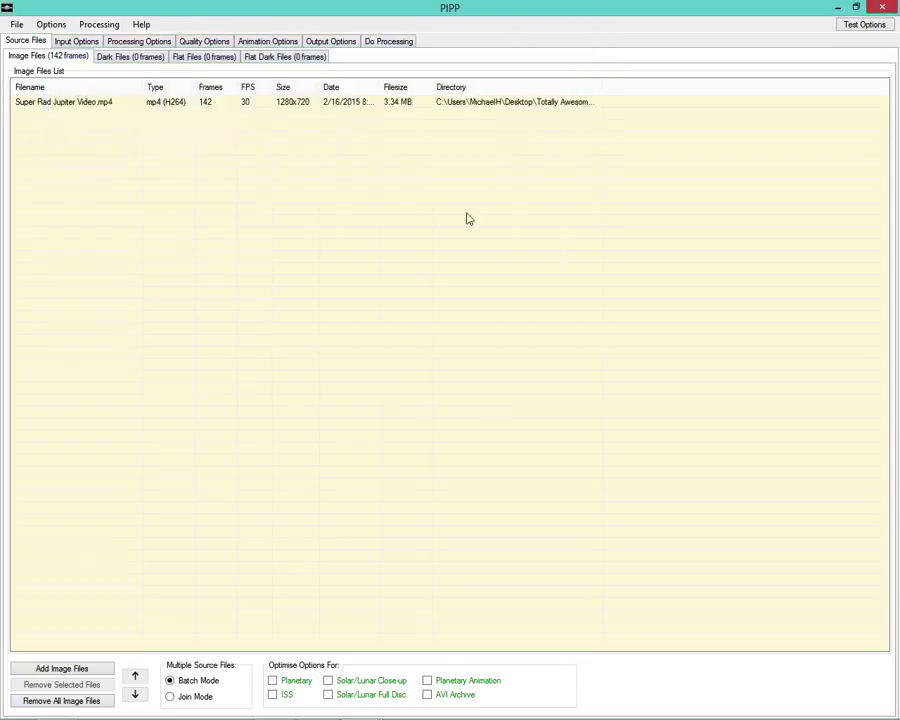
# Enable the Planetary optimise option and run processing on all 142 frames.
pyautogui.click(273, 681)
pyautogui.click(393, 44)
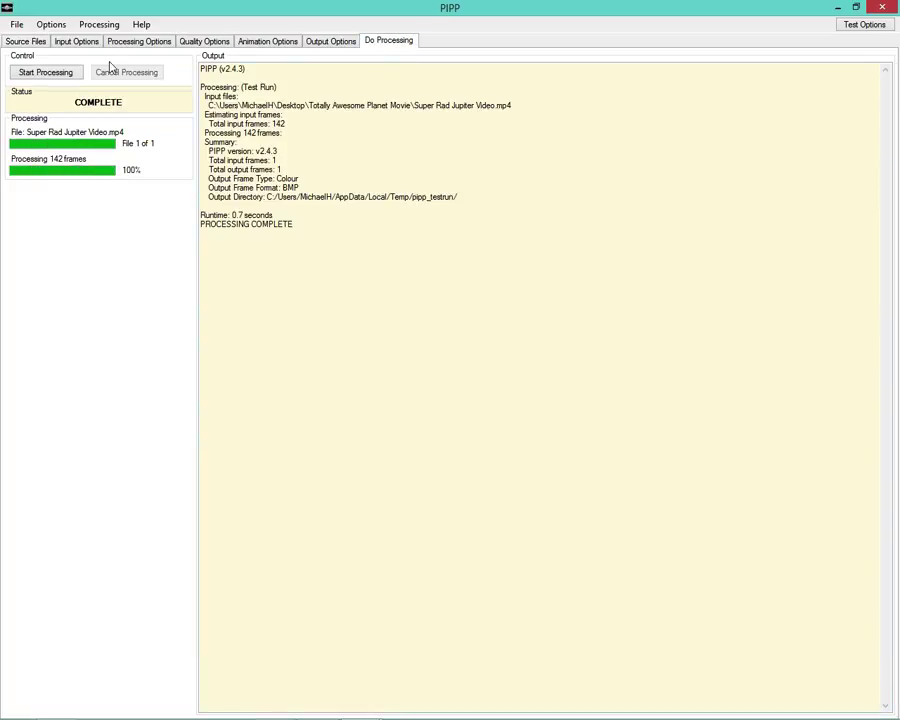
pyautogui.click(46, 73)
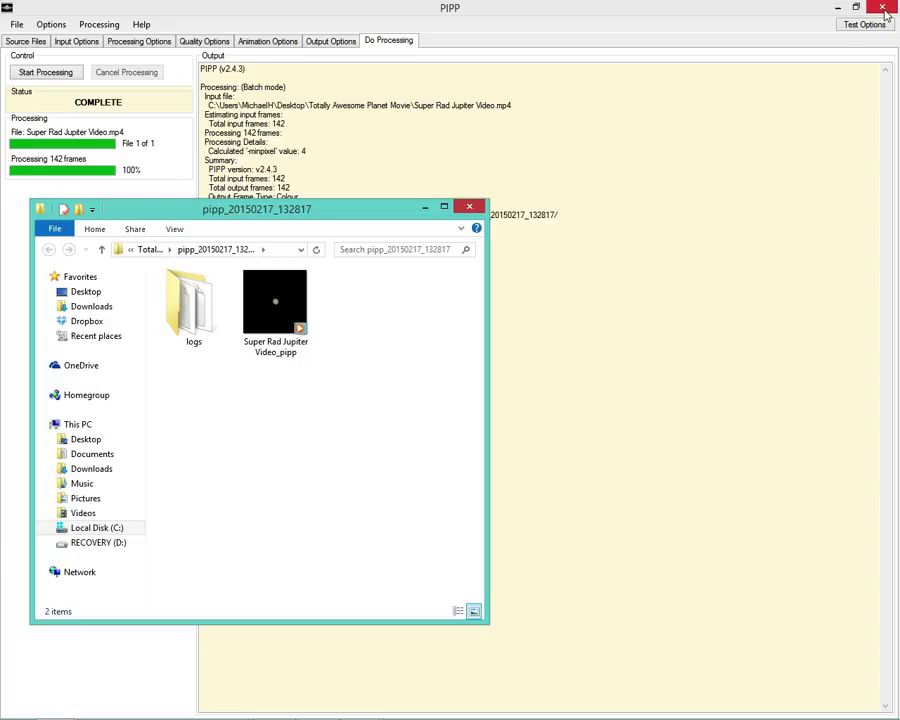
# Close PIPP, play Super Rad Jupiter Video_pipp in Windows Media Player, then close the player.
pyautogui.click(884, 10)
pyautogui.click(295, 308)
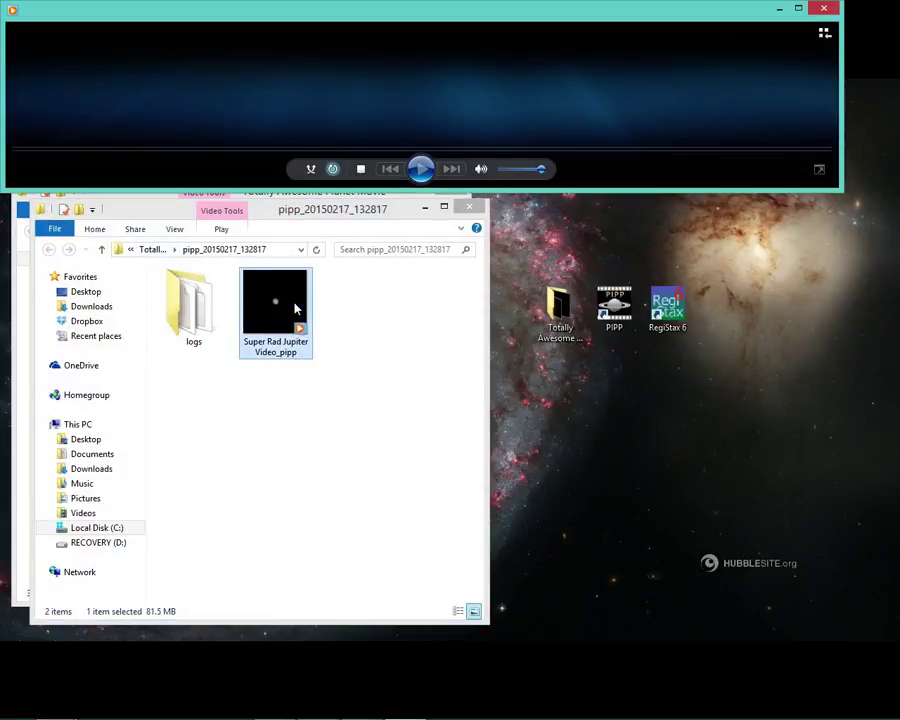
pyautogui.doubleClick(295, 309)
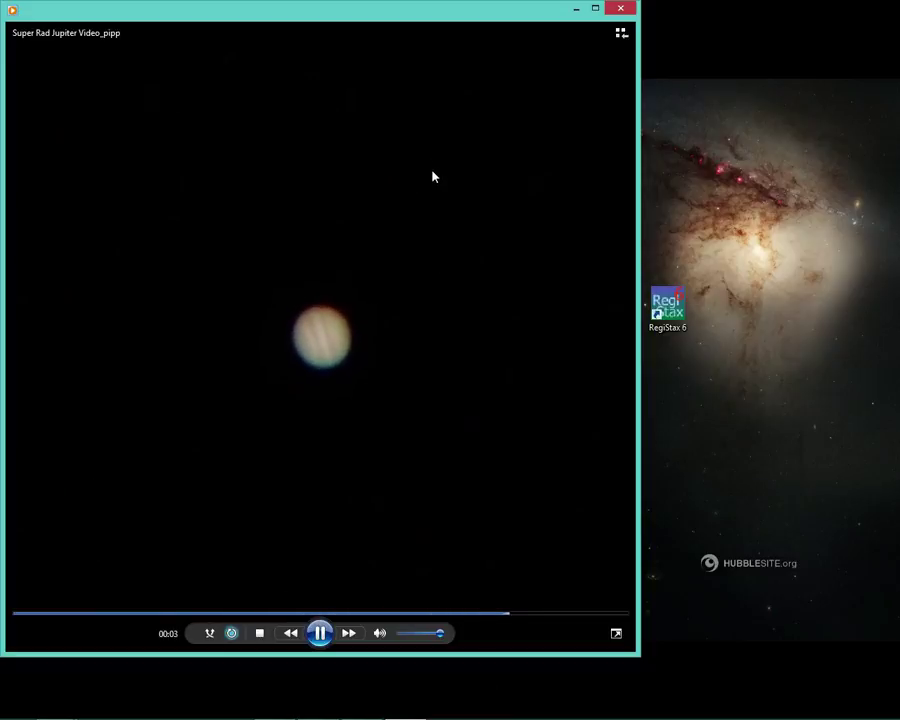
pyautogui.click(622, 9)
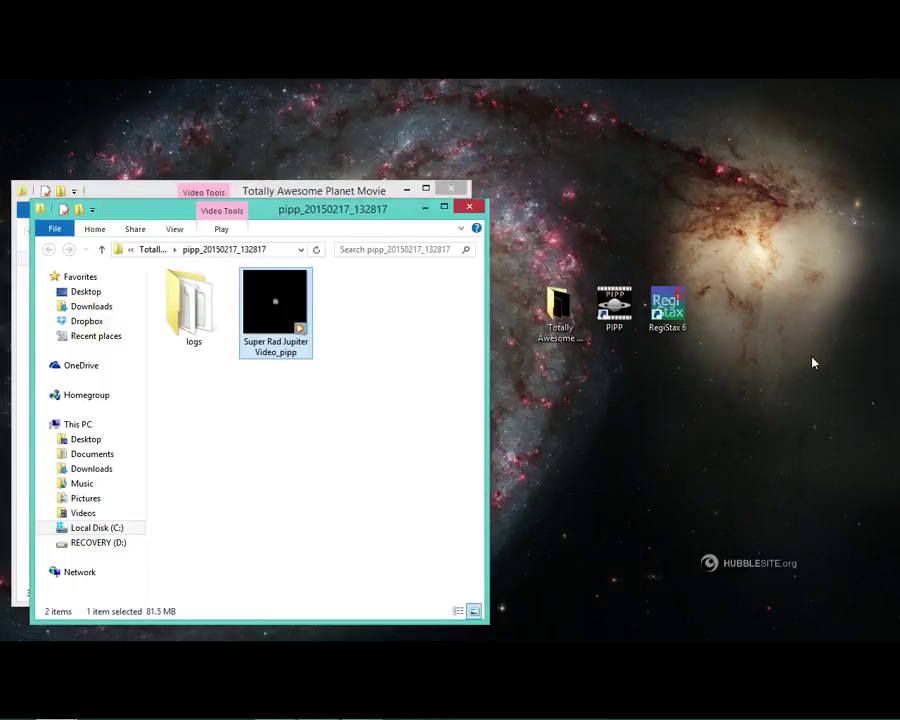
# Launch RegiStax 6 and open Super Rad Jupiter Video_pipp from Desktop > Totally Awesome Planet Movie > pipp_20150217_132817.
pyautogui.click(673, 311)
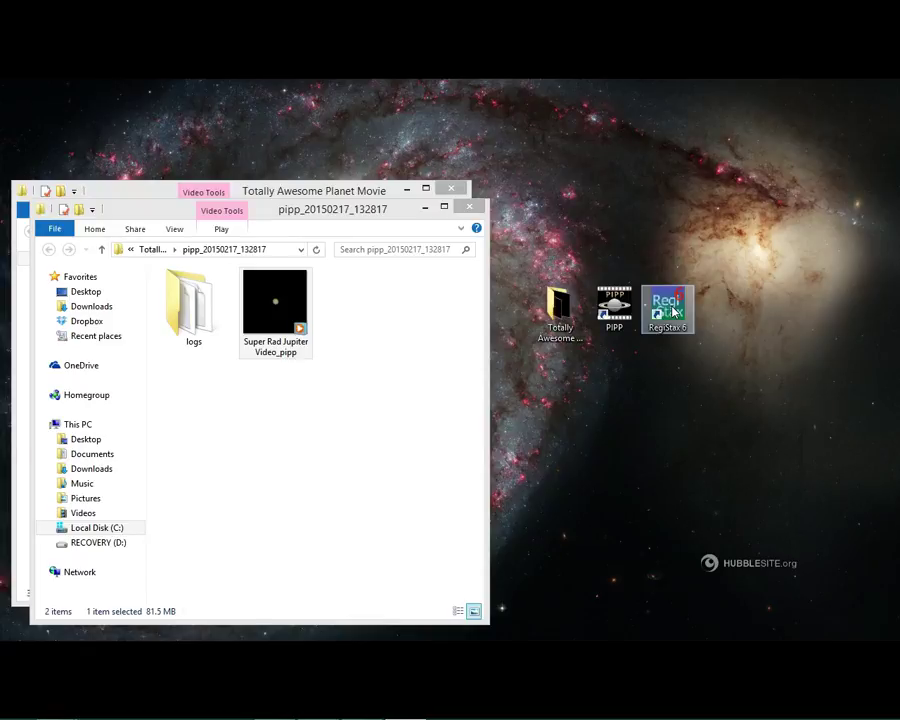
pyautogui.doubleClick(673, 311)
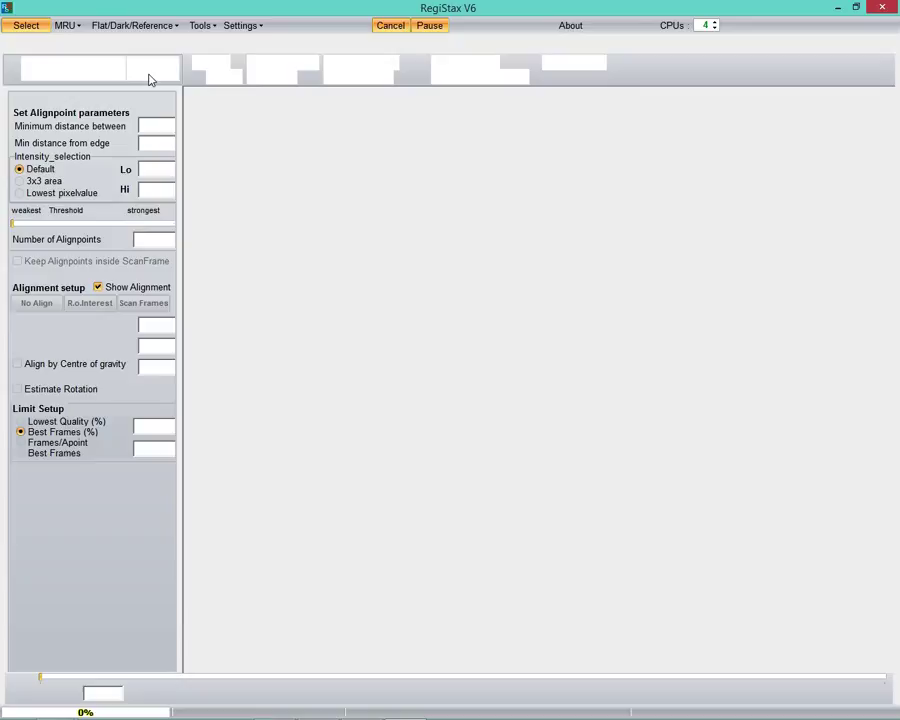
pyautogui.click(32, 28)
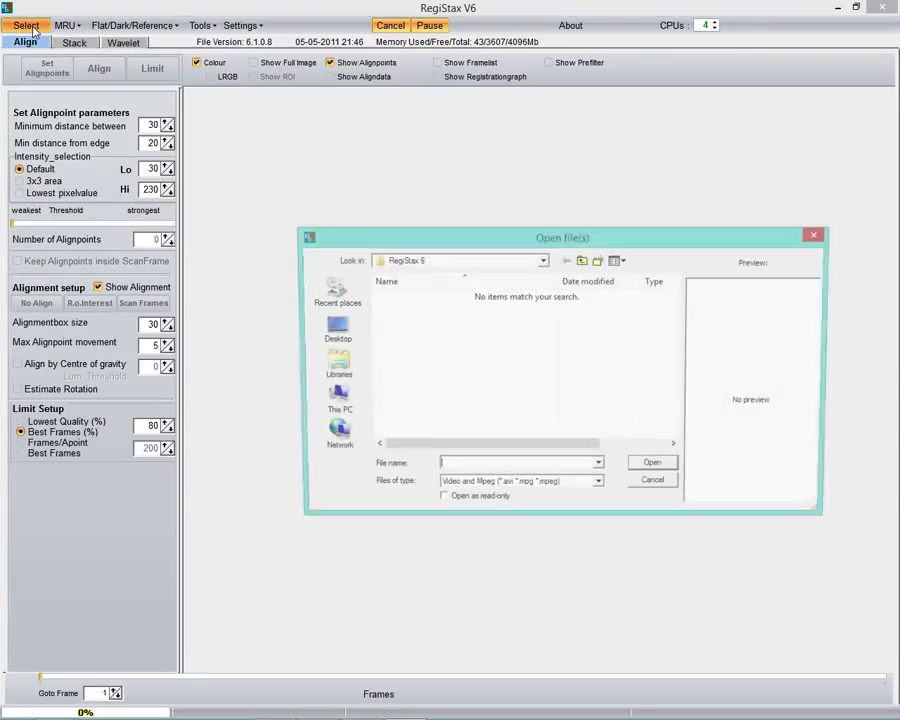
pyautogui.click(340, 346)
pyautogui.moveTo(676, 290); pyautogui.dragTo(678, 440)
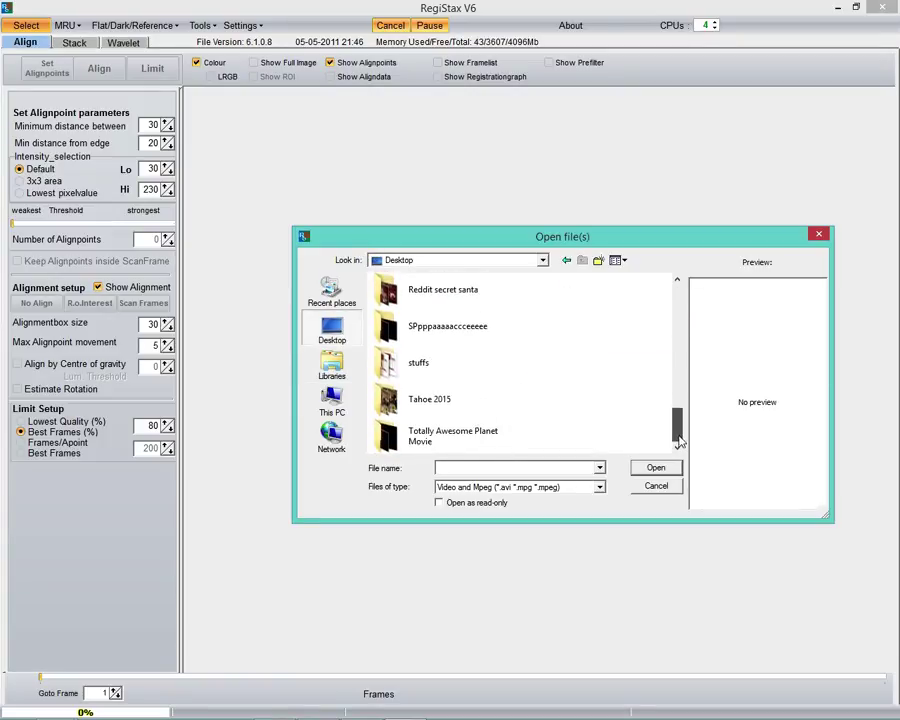
pyautogui.doubleClick(484, 438)
pyautogui.click(420, 322)
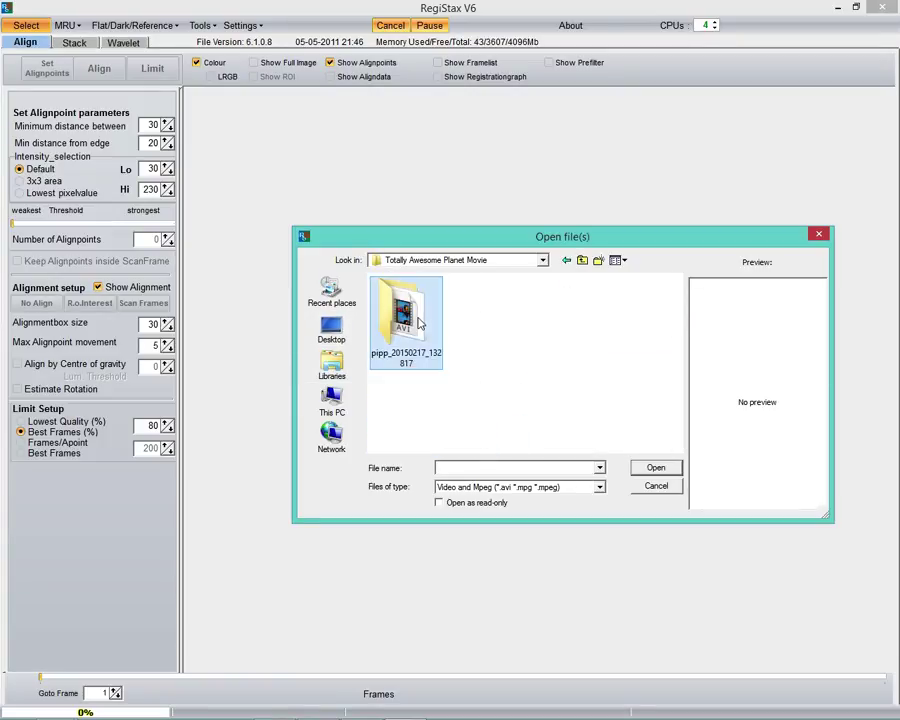
pyautogui.doubleClick(420, 322)
pyautogui.click(505, 305)
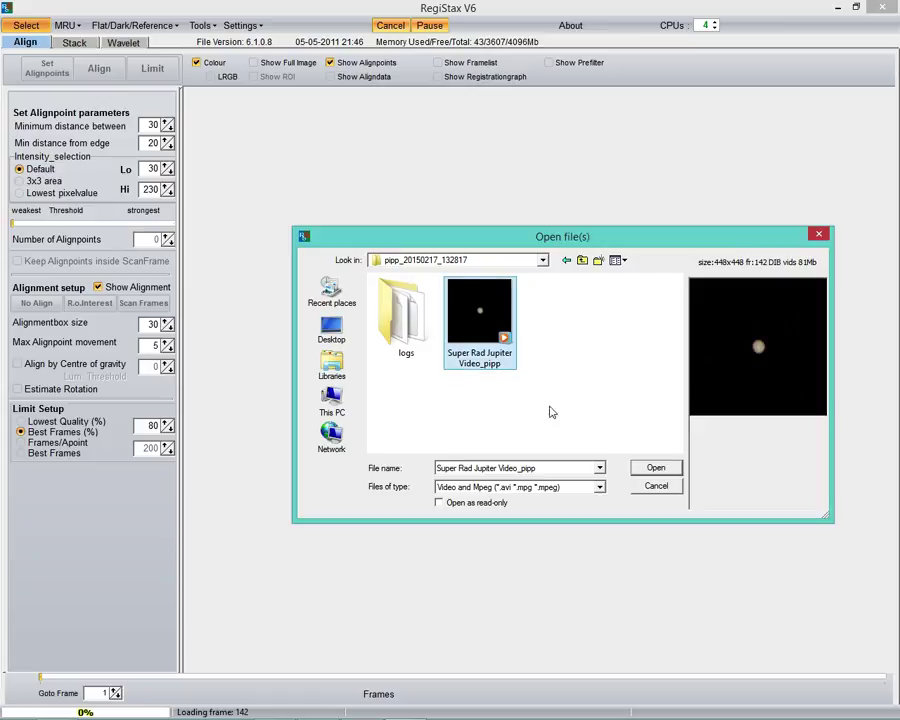
pyautogui.click(656, 469)
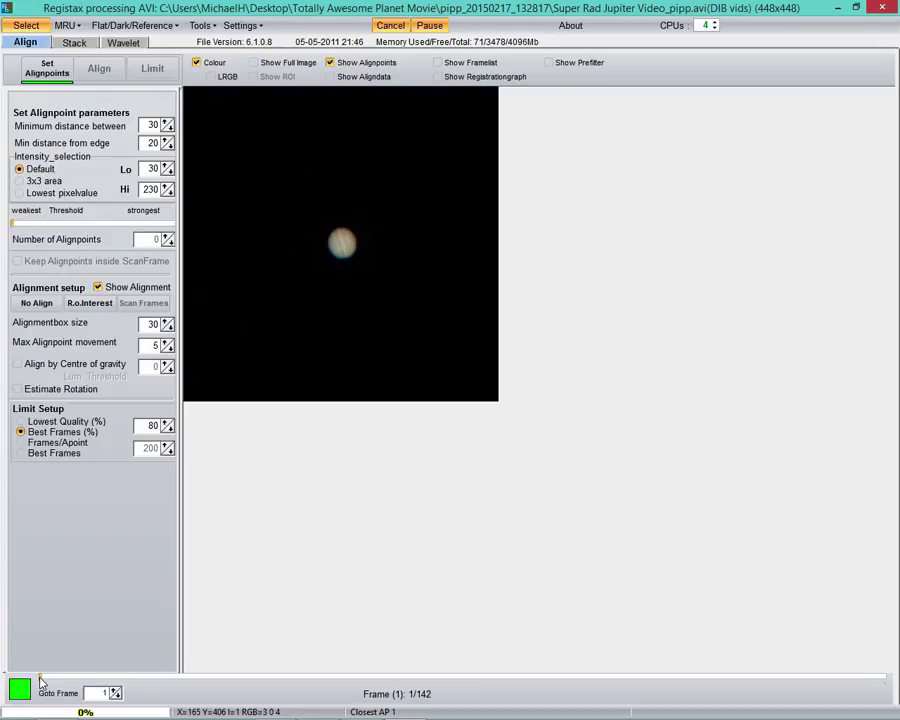
pyautogui.moveTo(40, 683); pyautogui.dragTo(20, 669)
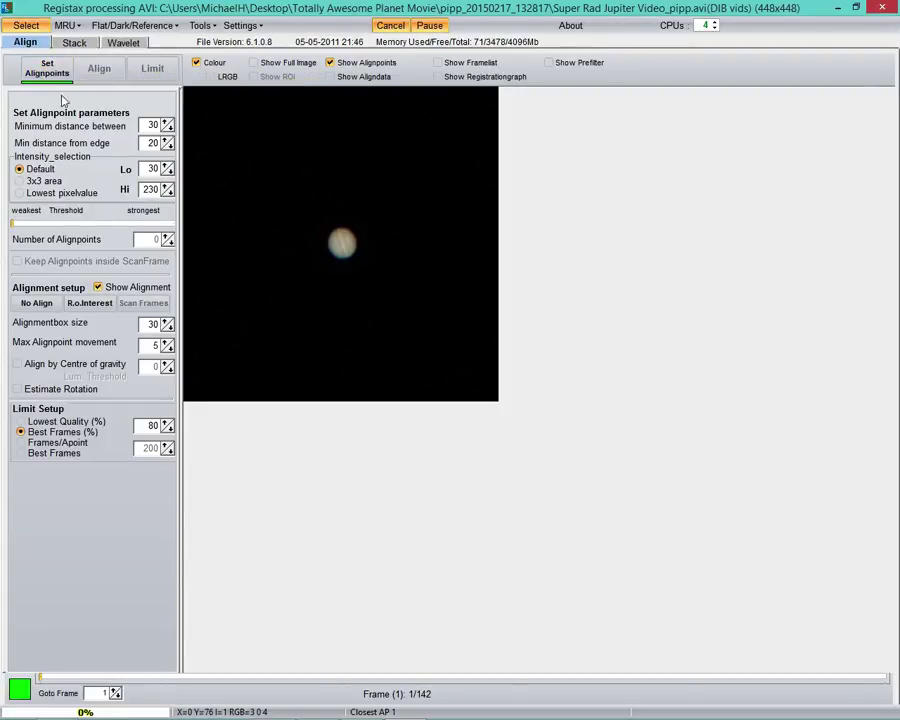
pyautogui.click(46, 68)
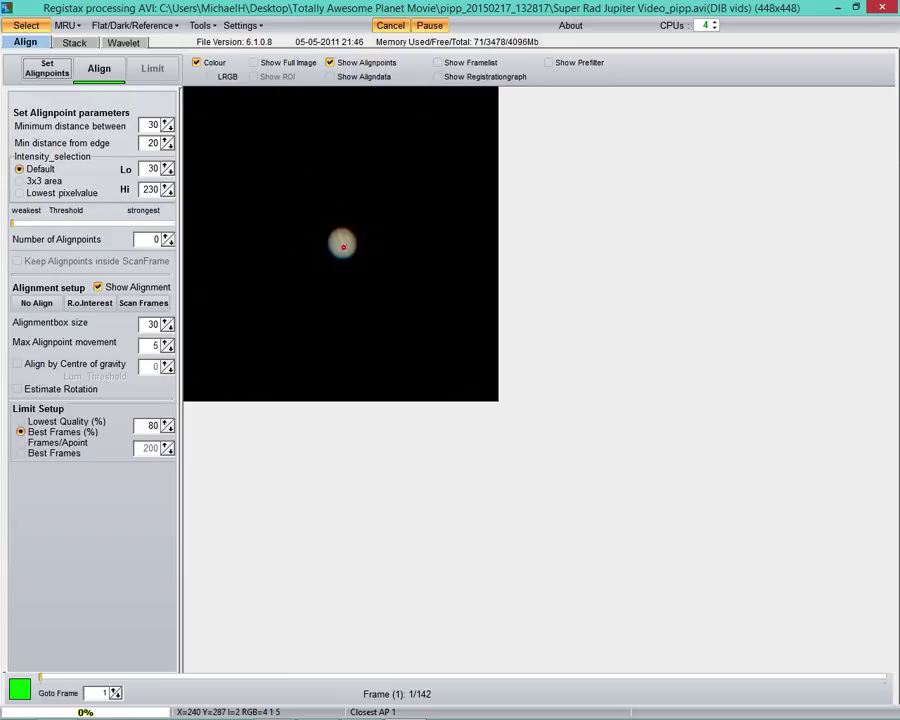
pyautogui.rightClick(354, 258)
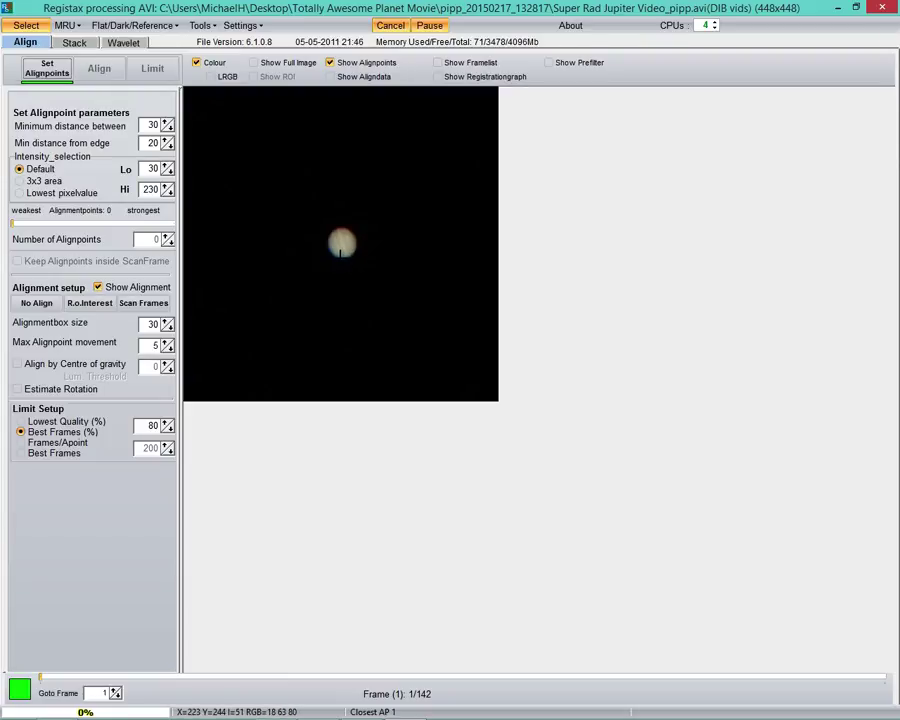
# Add eight alignpoints manually along Jupiter's right, top and left edges.
pyautogui.click(340, 257)
pyautogui.click(348, 258)
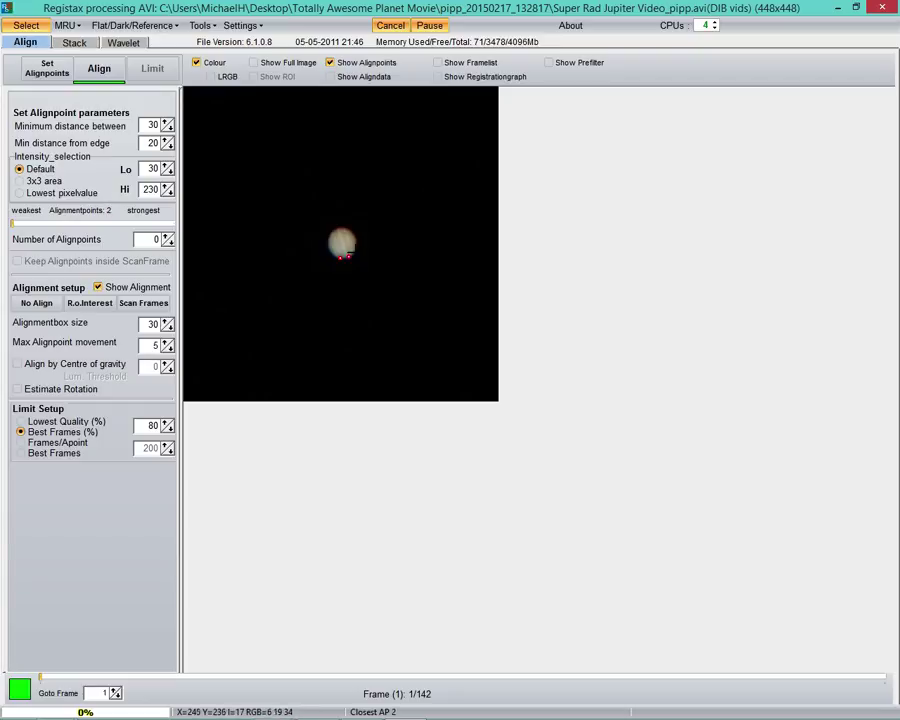
pyautogui.click(354, 248)
pyautogui.click(355, 237)
pyautogui.click(345, 230)
pyautogui.click(336, 235)
pyautogui.click(335, 238)
pyautogui.click(333, 243)
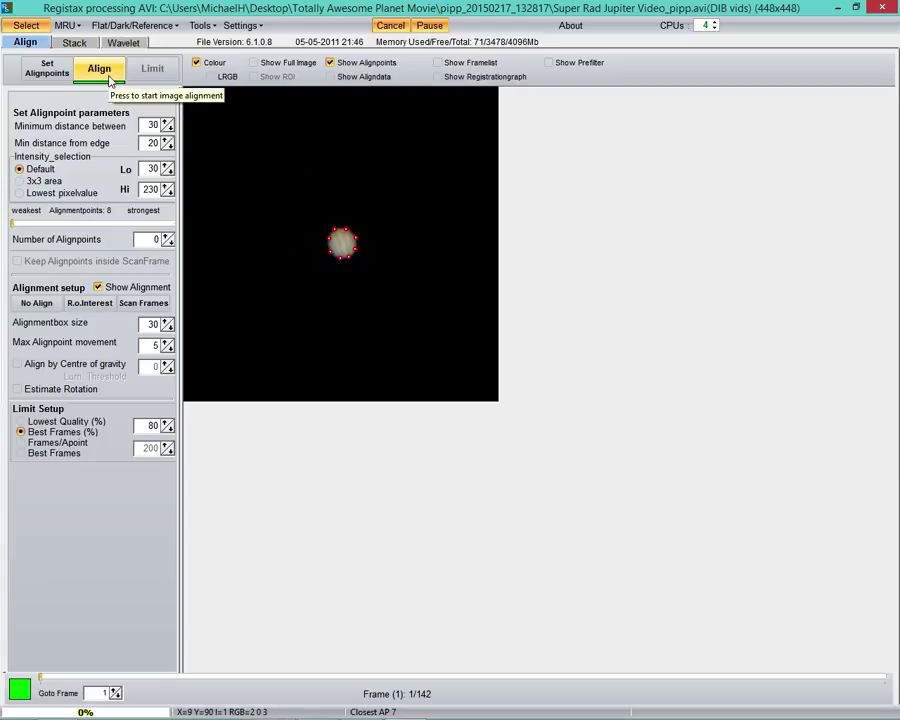
# Align the frames, then limit the stack to the best 114 frames.
pyautogui.click(100, 70)
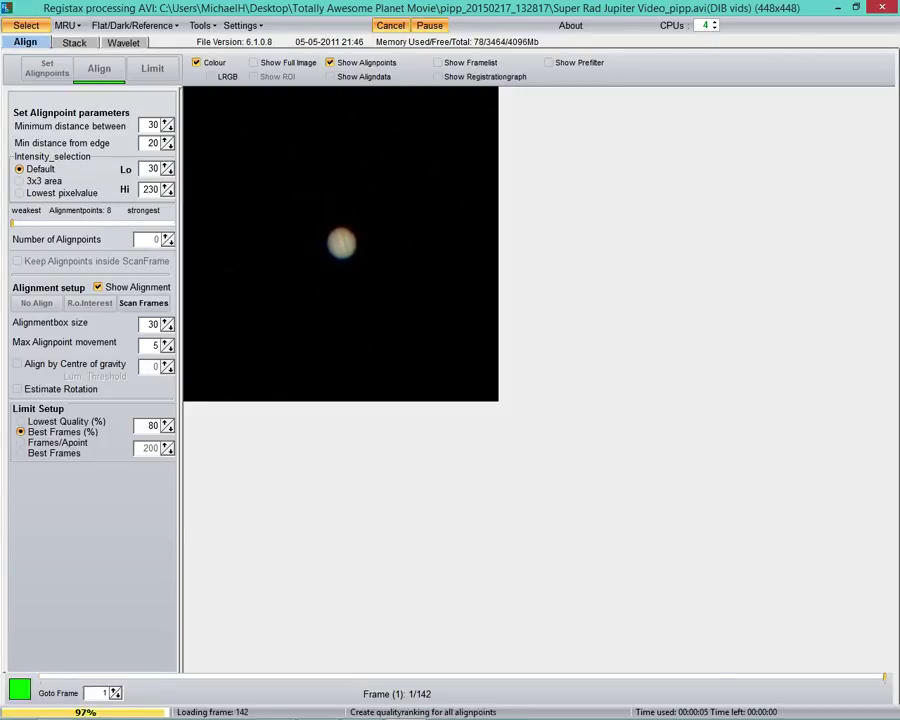
pyautogui.click(152, 67)
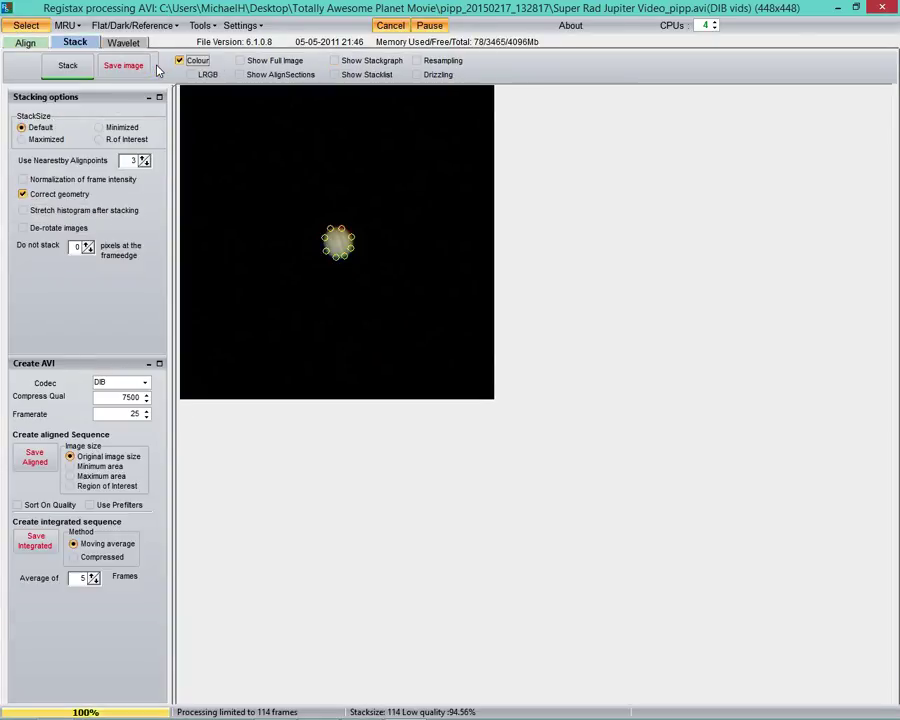
# Run Stack on the 114 selected frames to produce one 448x448 Jupiter image.
pyautogui.click(65, 70)
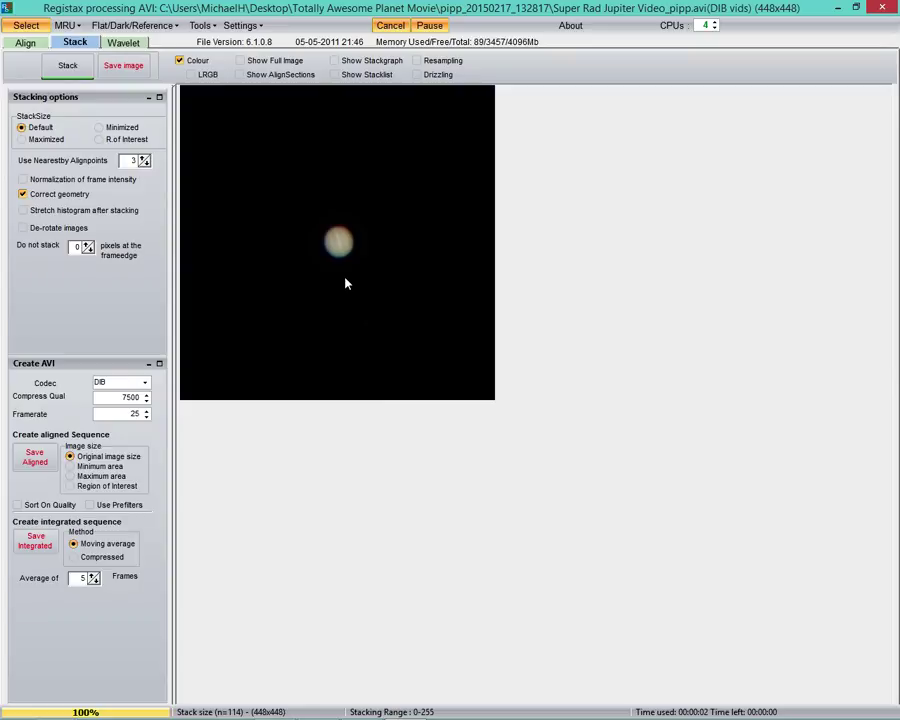
# Save the stacked image as 'Super Rad Jupiter Picture' in PNG (16 bit RGB) format.
pyautogui.click(122, 66)
pyautogui.click(585, 486)
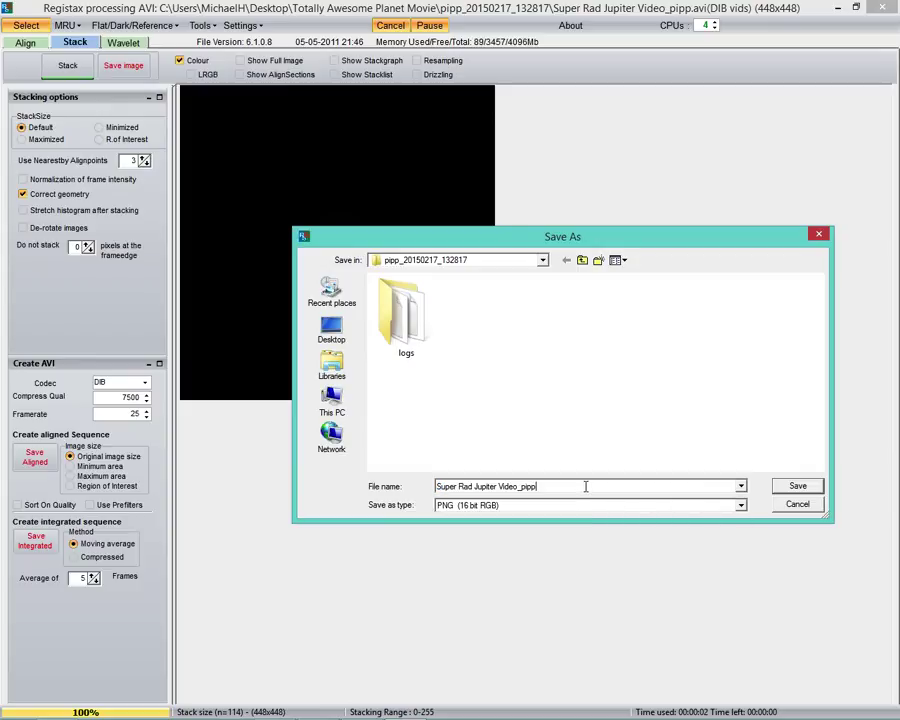
pyautogui.press('BackSpace')
pyautogui.press('BackSpace')
pyautogui.press('BackSpace')
pyautogui.press('BackSpace')
pyautogui.press('BackSpace')
pyautogui.press('BackSpace')
pyautogui.press('BackSpace')
pyautogui.press('BackSpace')
pyautogui.press('BackSpace')
pyautogui.press('BackSpace')
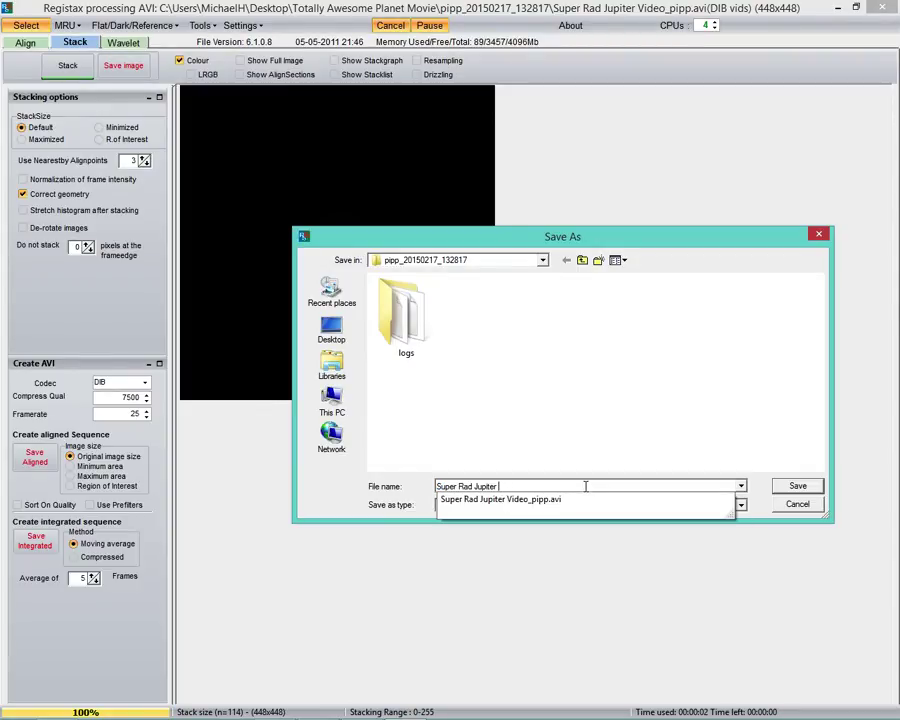
pyautogui.write('Pic')
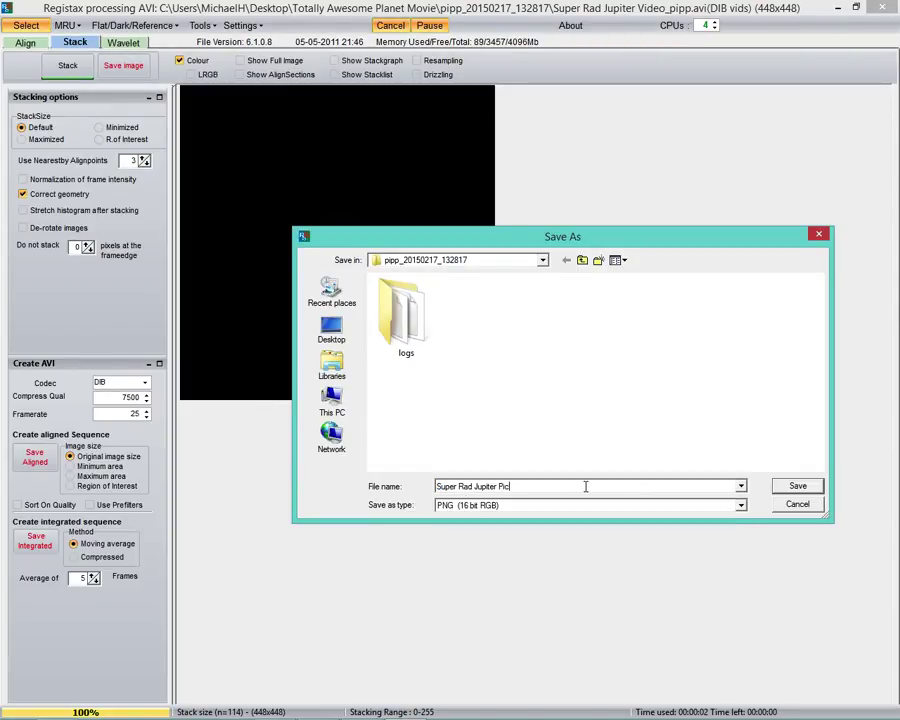
pyautogui.write('ture')
pyautogui.press('Return')
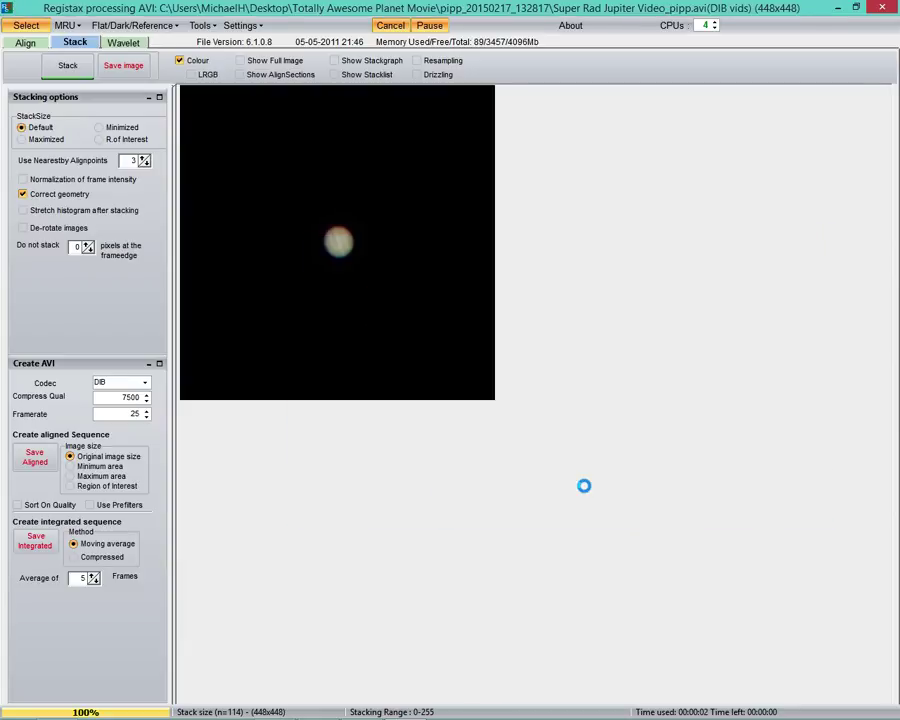
# Close RegiStax and tidy the Explorer windows so only the pipp_20150217_132817 folder remains visible.
pyautogui.click(880, 8)
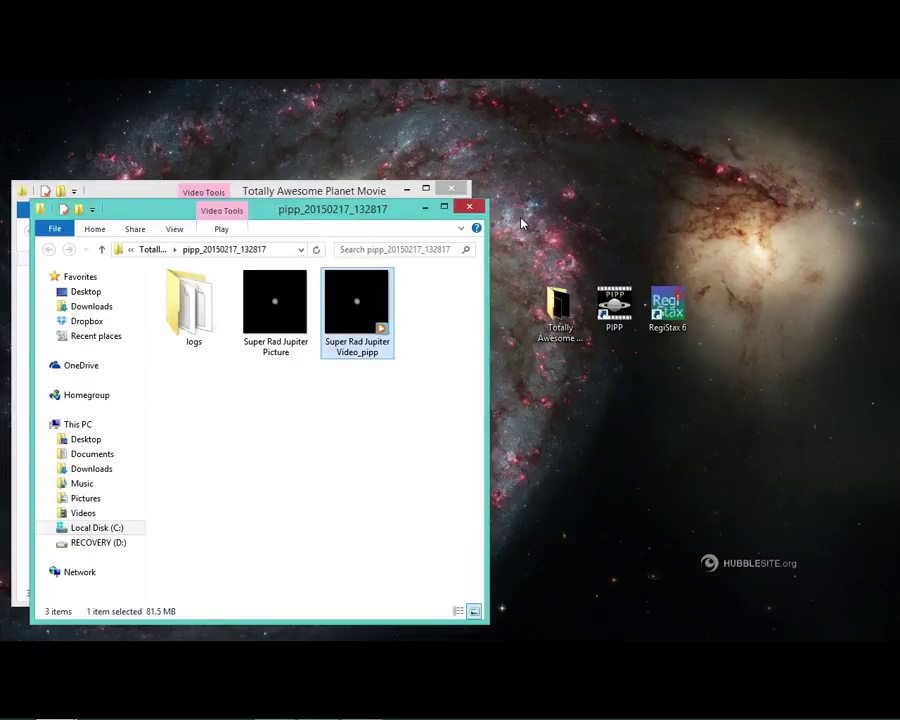
pyautogui.doubleClick(345, 197)
pyautogui.click(838, 8)
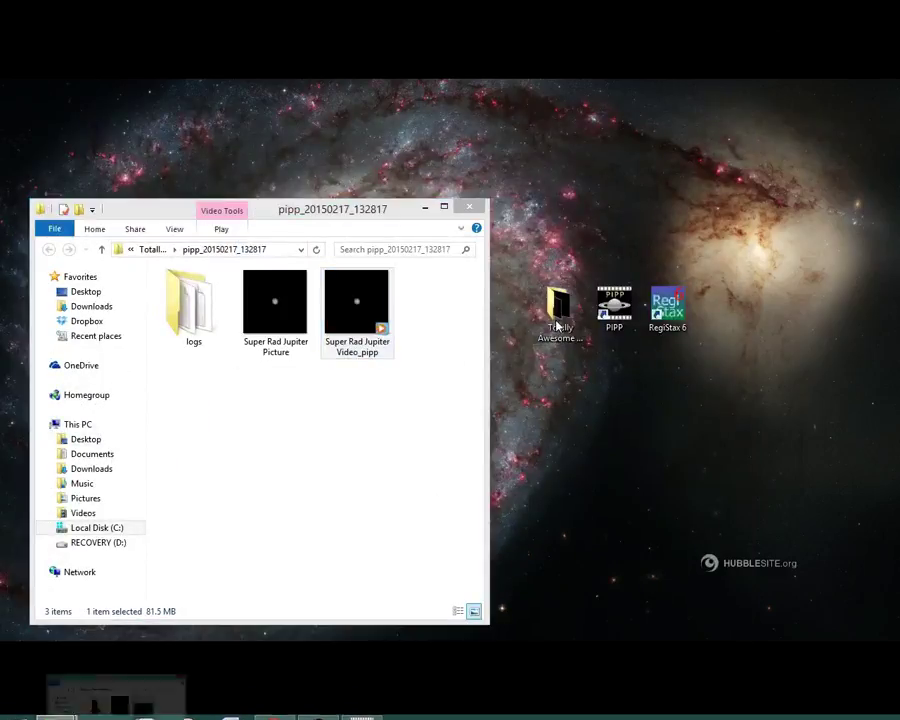
# Open Boring Jupiter Picture and Super Rad Jupiter Picture in Windows Photo Viewer.
pyautogui.doubleClick(557, 325)
pyautogui.doubleClick(268, 283)
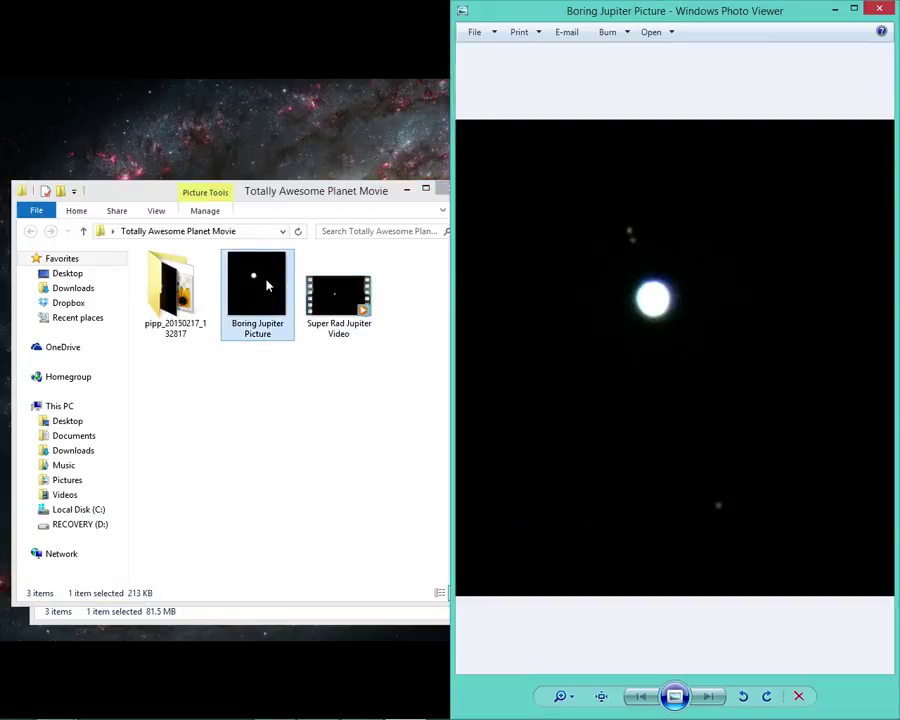
pyautogui.moveTo(336, 194); pyautogui.dragTo(337, 274)
pyautogui.click(336, 220)
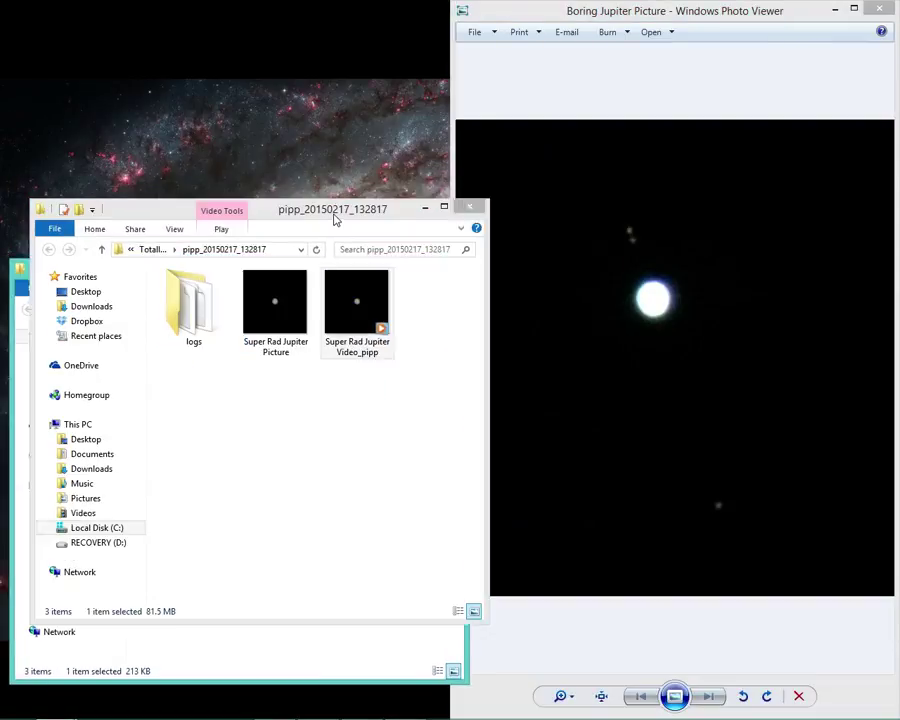
pyautogui.doubleClick(275, 297)
# Place the Super Rad Jupiter viewer beside Boring Jupiter to compare the two images.
pyautogui.moveTo(590, 18); pyautogui.dragTo(153, 12)
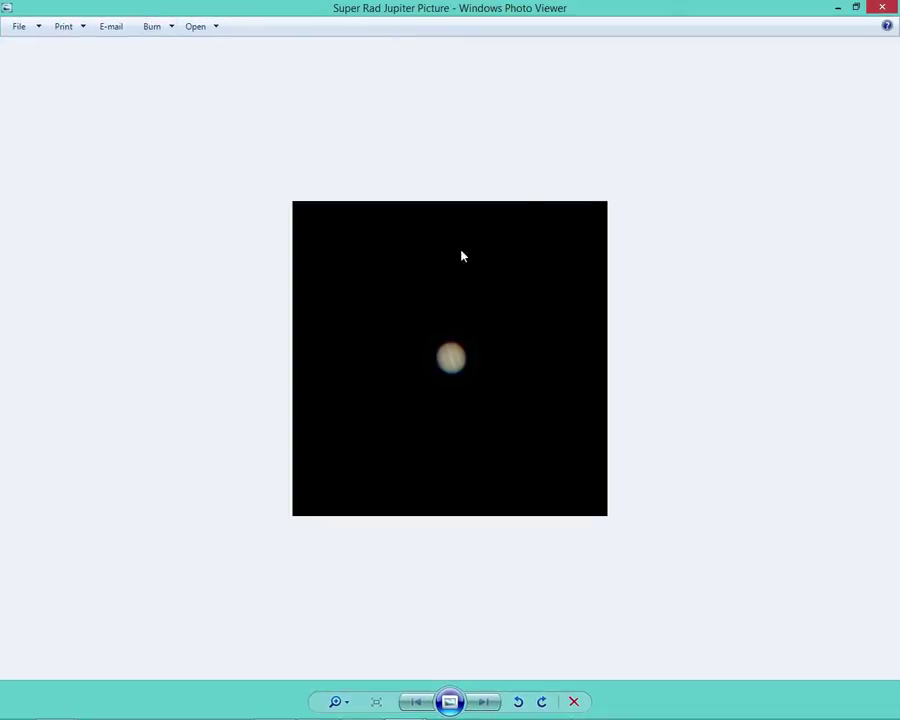
pyautogui.moveTo(456, 6); pyautogui.dragTo(251, 24)
pyautogui.scroll(2, 258, 380)
pyautogui.scroll(-1, 260, 390)
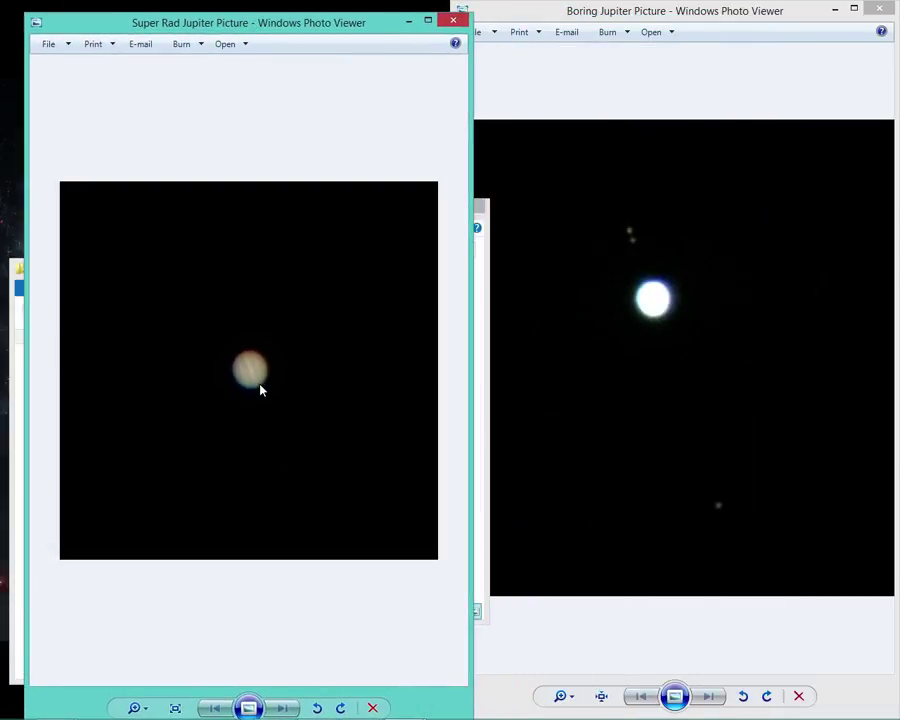
pyautogui.scroll(-1, 260, 390)
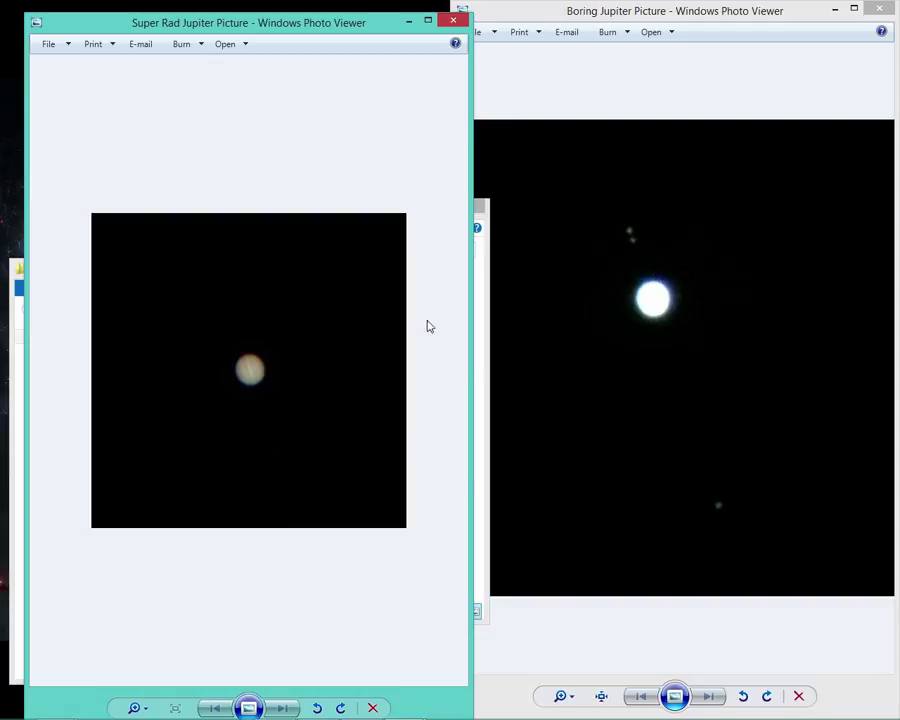
# Close both Photo Viewer windows and the pipp folder window.
pyautogui.click(457, 20)
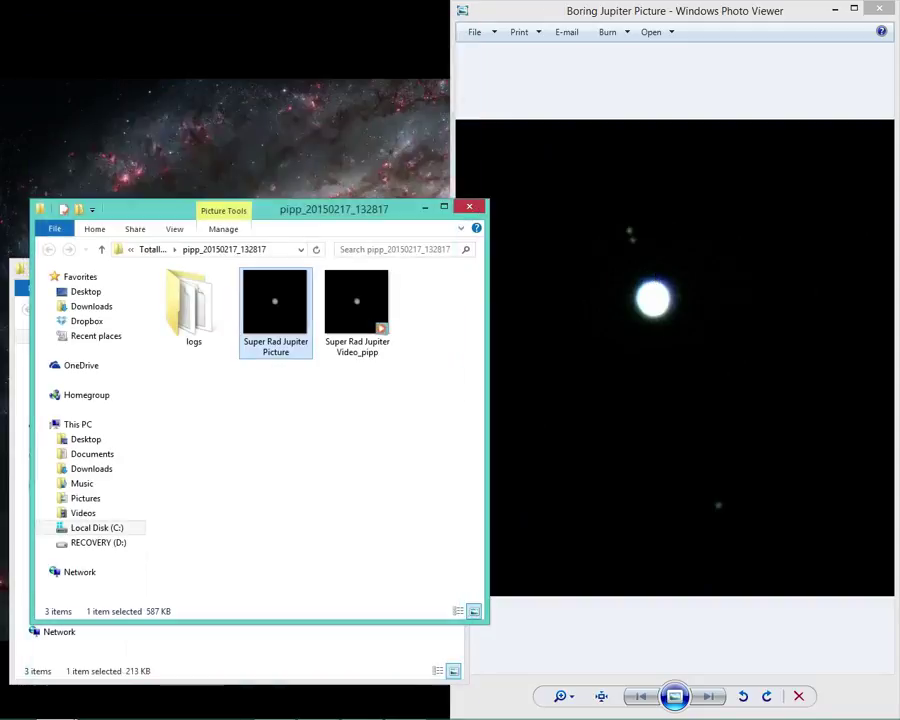
pyautogui.click(881, 9)
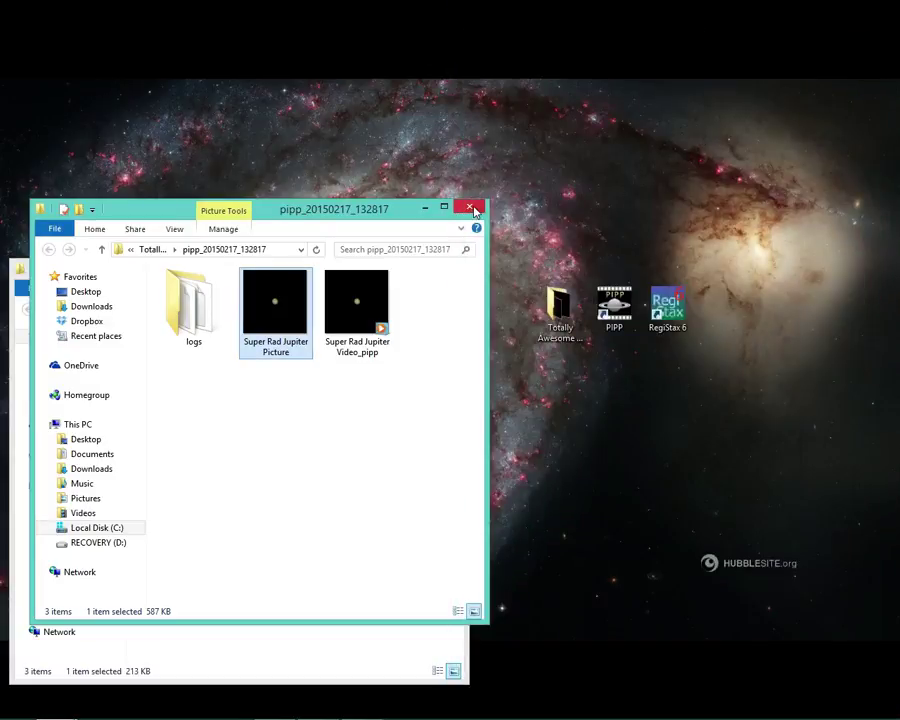
pyautogui.click(472, 208)
pyautogui.click(452, 264)
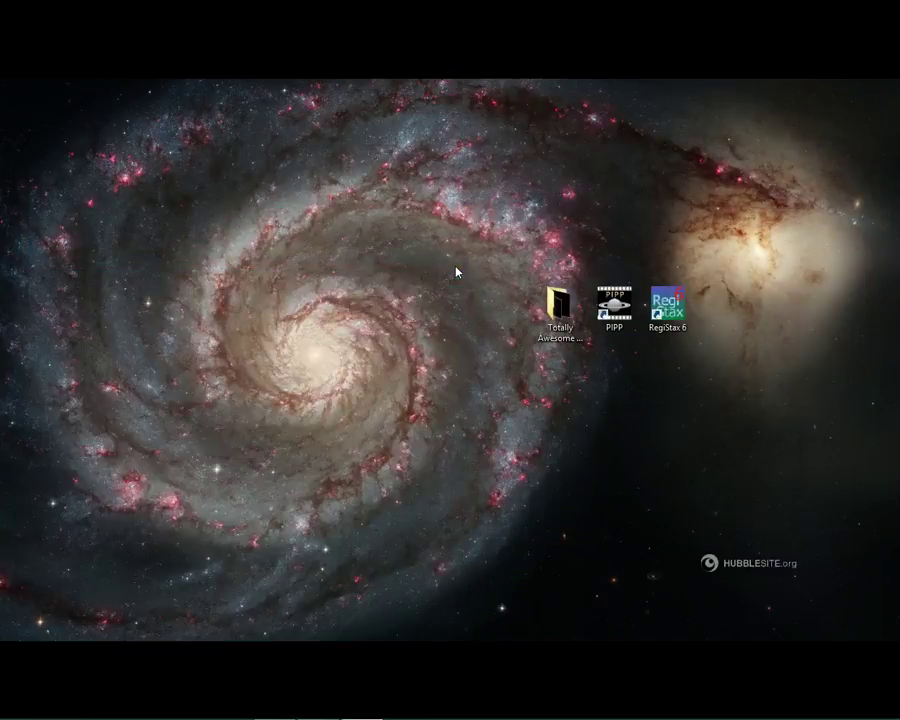